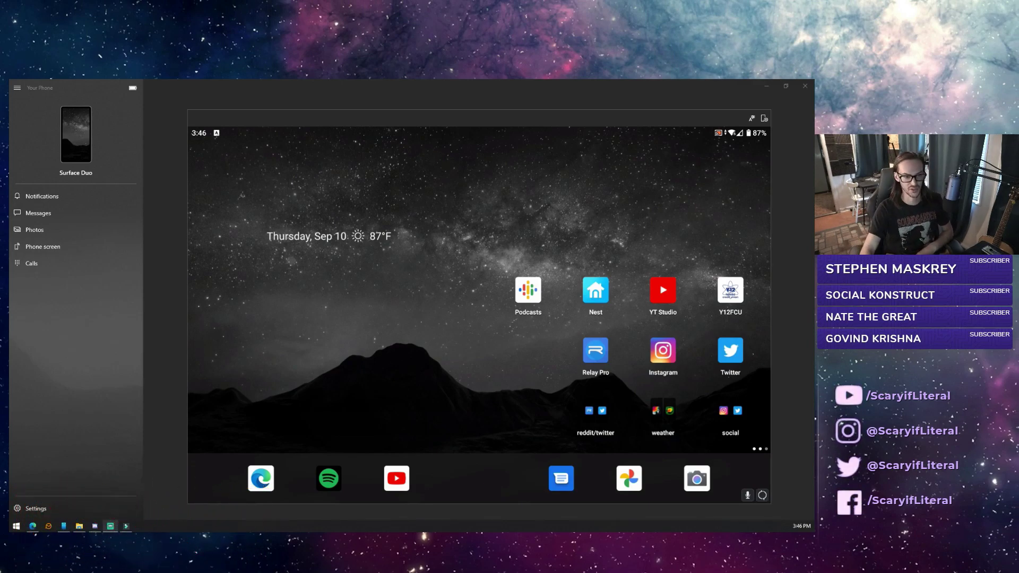
# Browse the phone's home screen pages and launch the reddit/twitter app group so both apps open side by side
pyautogui.moveTo(457, 319); pyautogui.dragTo(612, 353)
pyautogui.moveTo(502, 361); pyautogui.dragTo(429, 352)
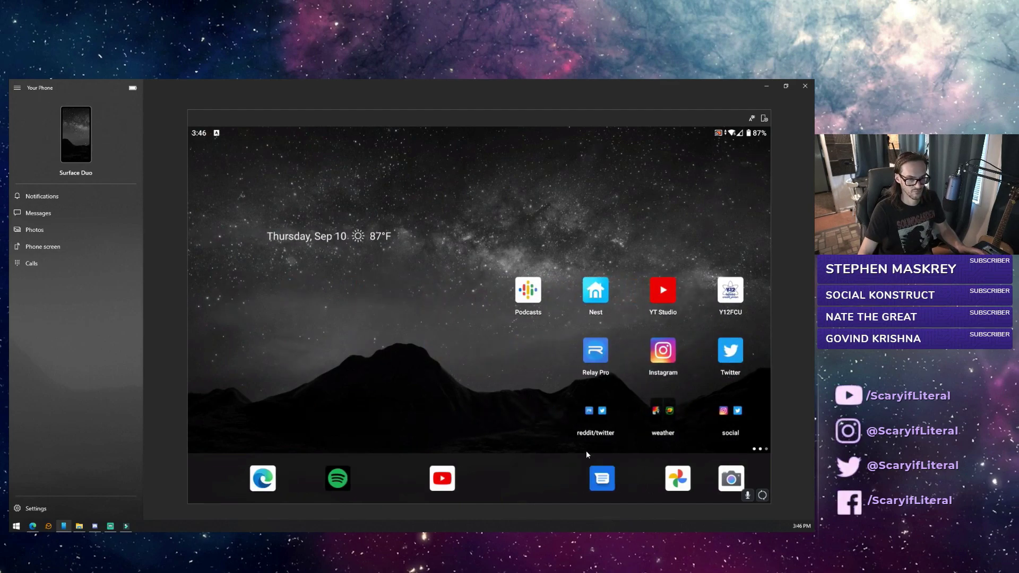
pyautogui.click(596, 418)
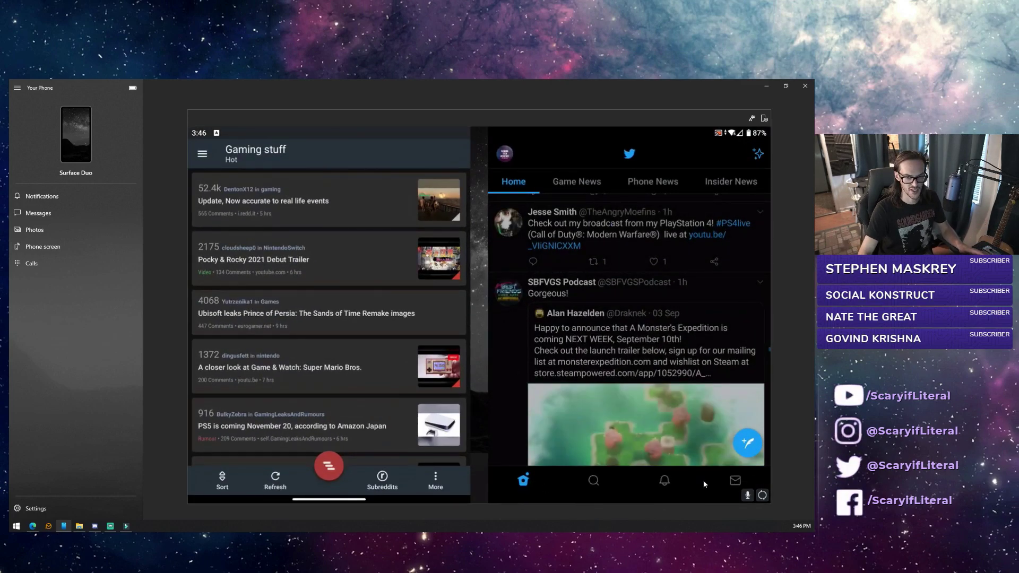
# Draft a new tweet reading "Typing" and leave the composer without posting it
pyautogui.click(748, 443)
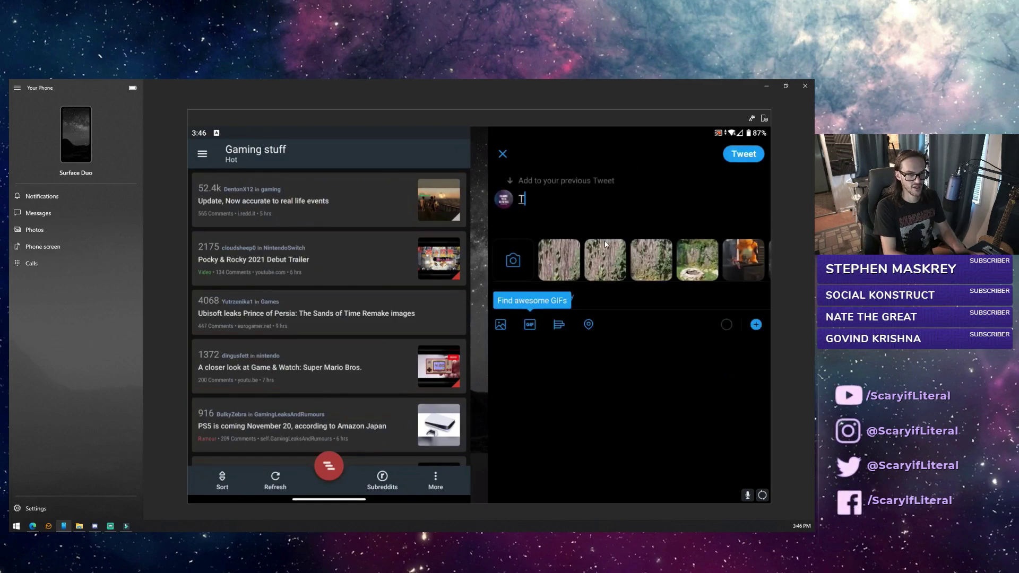
pyautogui.write('Typing')
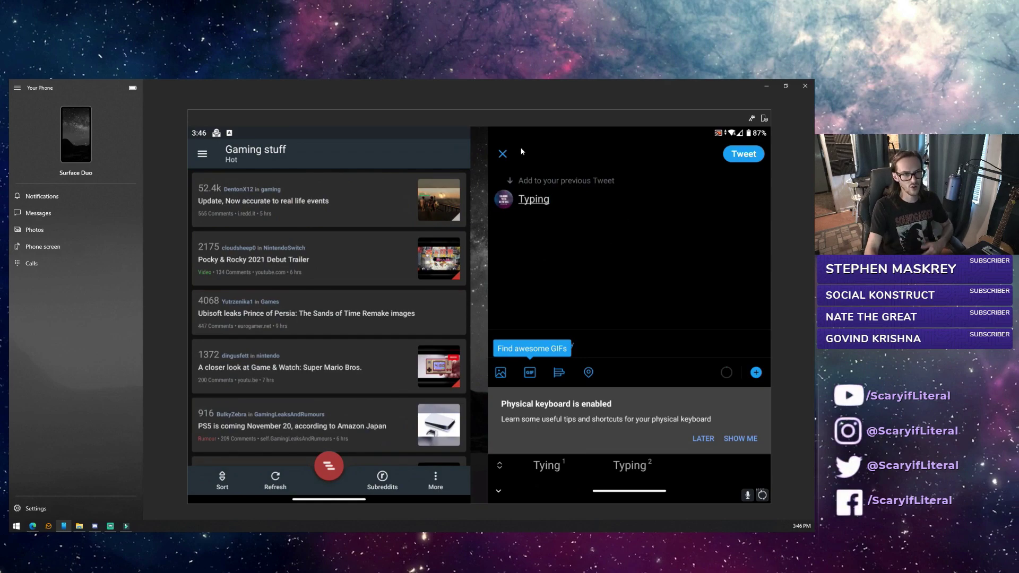
pyautogui.press('Escape')
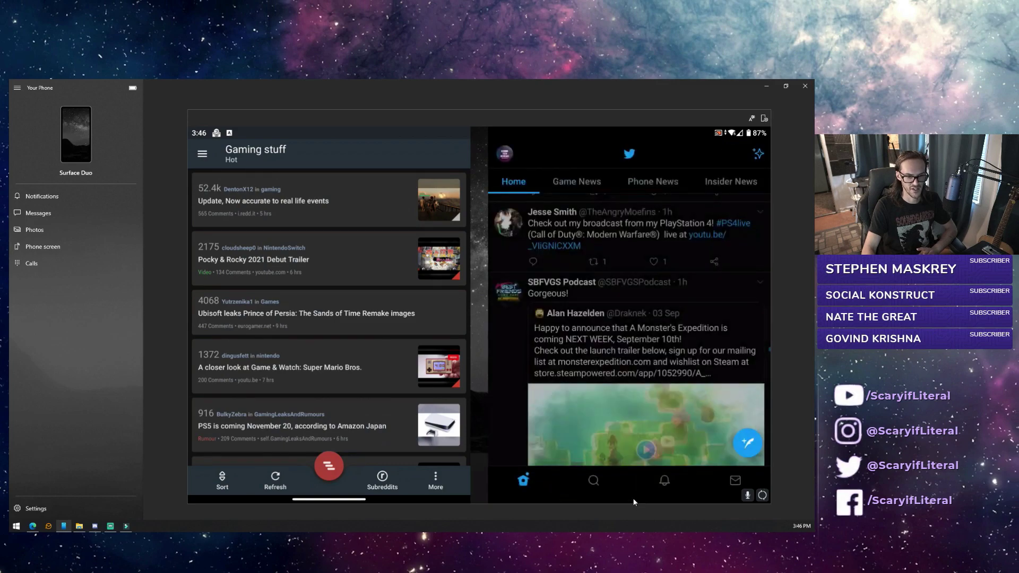
# Expand the phone's notification shade to the full quick settings and open the tile editor
pyautogui.moveTo(282, 133); pyautogui.dragTo(281, 353)
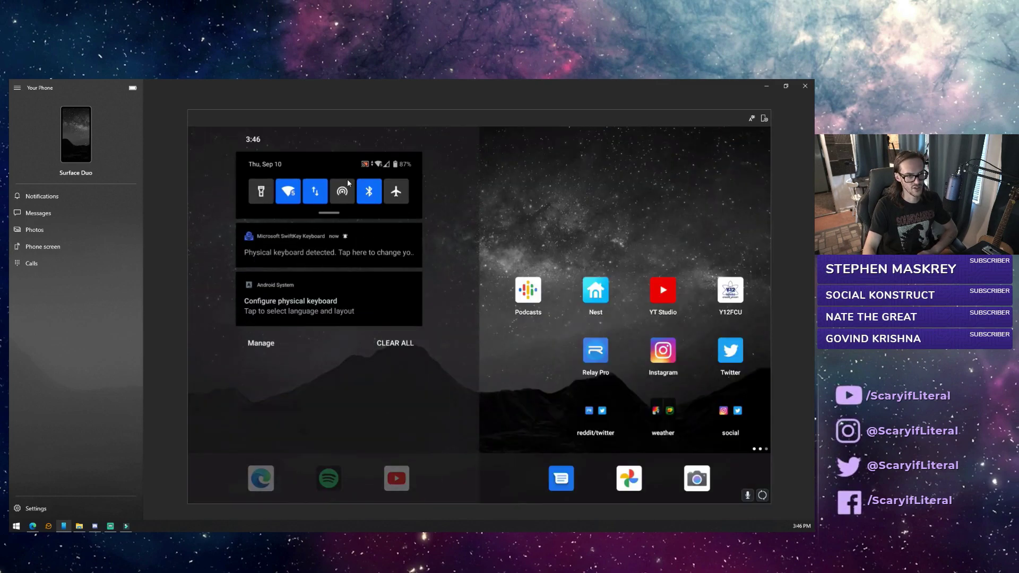
pyautogui.moveTo(348, 183); pyautogui.dragTo(294, 323)
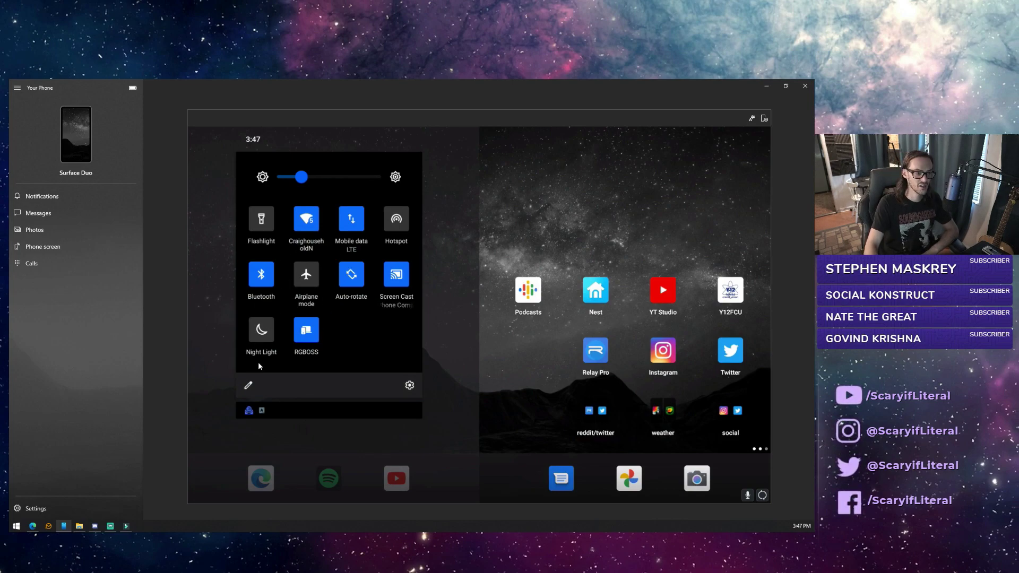
pyautogui.click(247, 386)
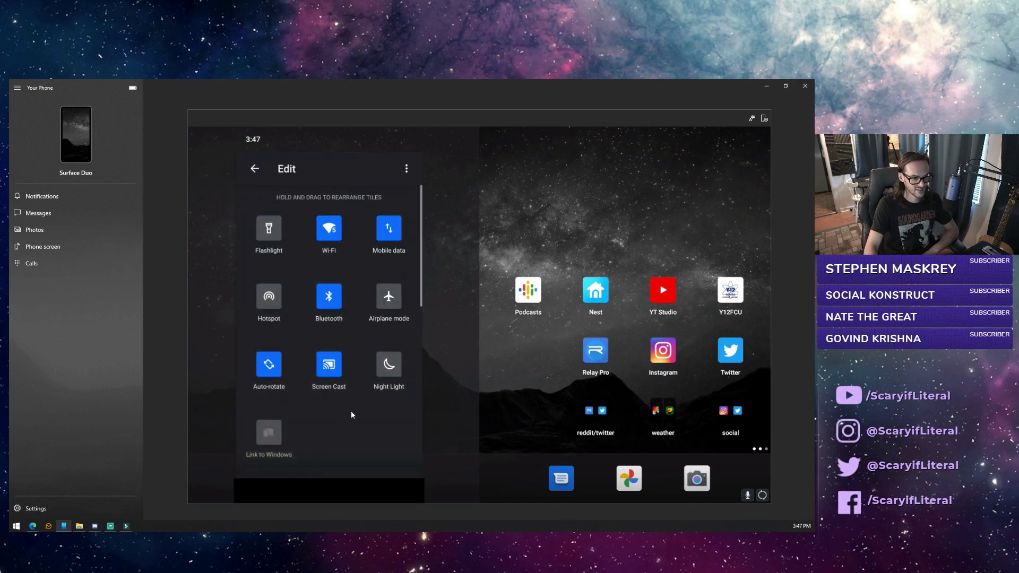
# Examine the active and available quick settings tiles in the editor, and return to the quick settings without rearranging them
pyautogui.moveTo(352, 411); pyautogui.dragTo(371, 203)
pyautogui.scroll(5, 352, 381)
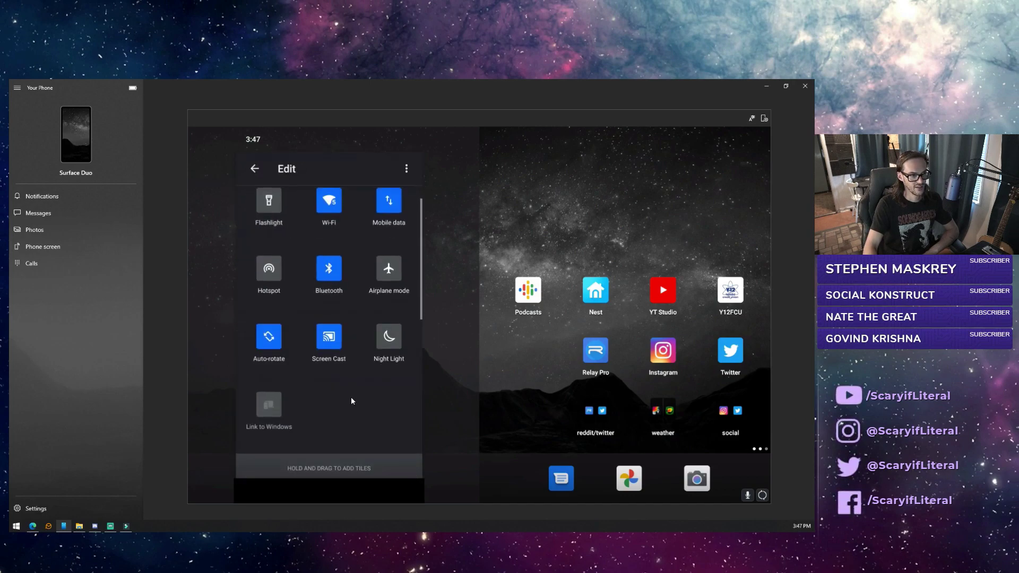
pyautogui.scroll(-5, 362, 327)
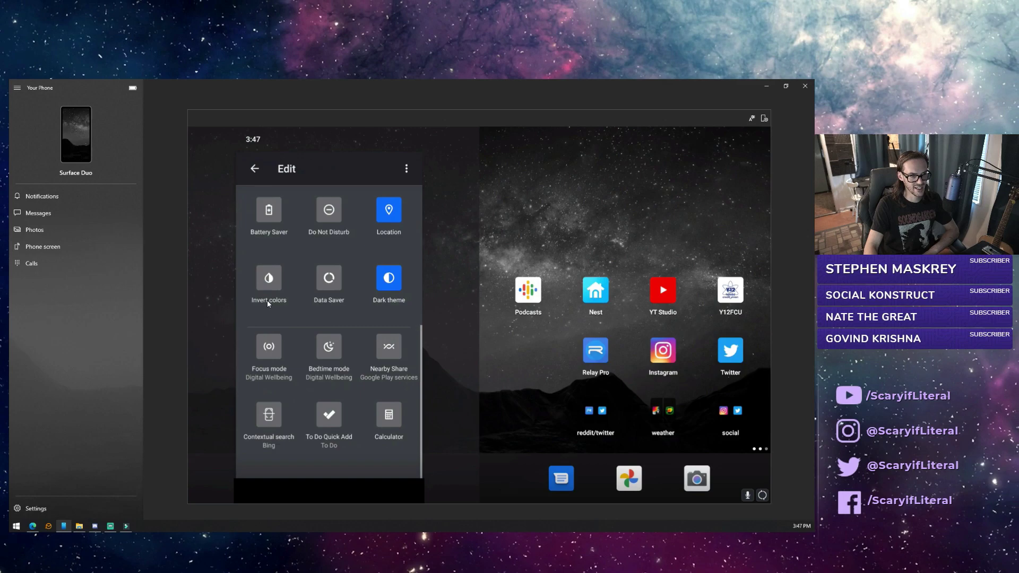
pyautogui.scroll(3, 319, 253)
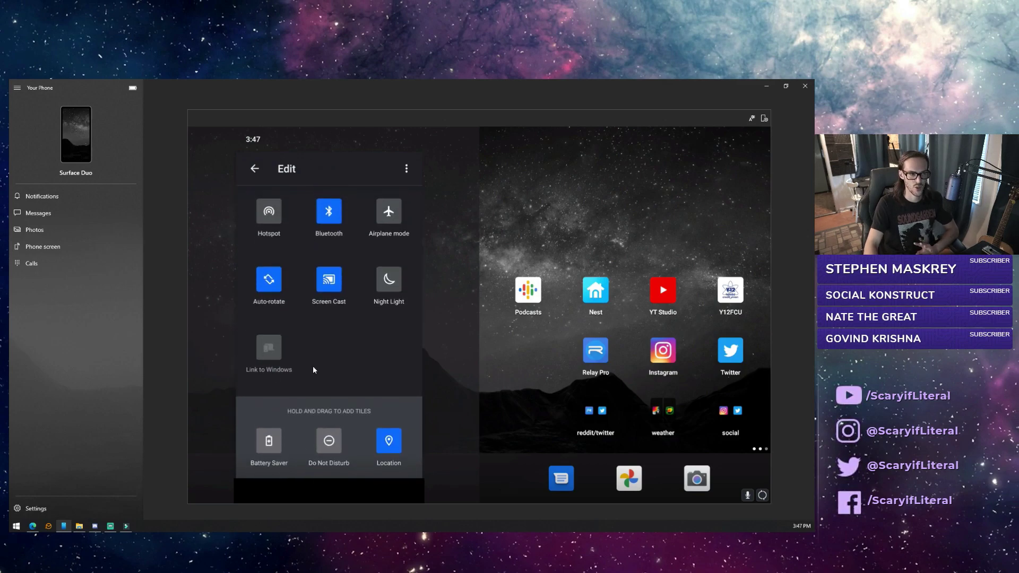
pyautogui.scroll(-5, 320, 379)
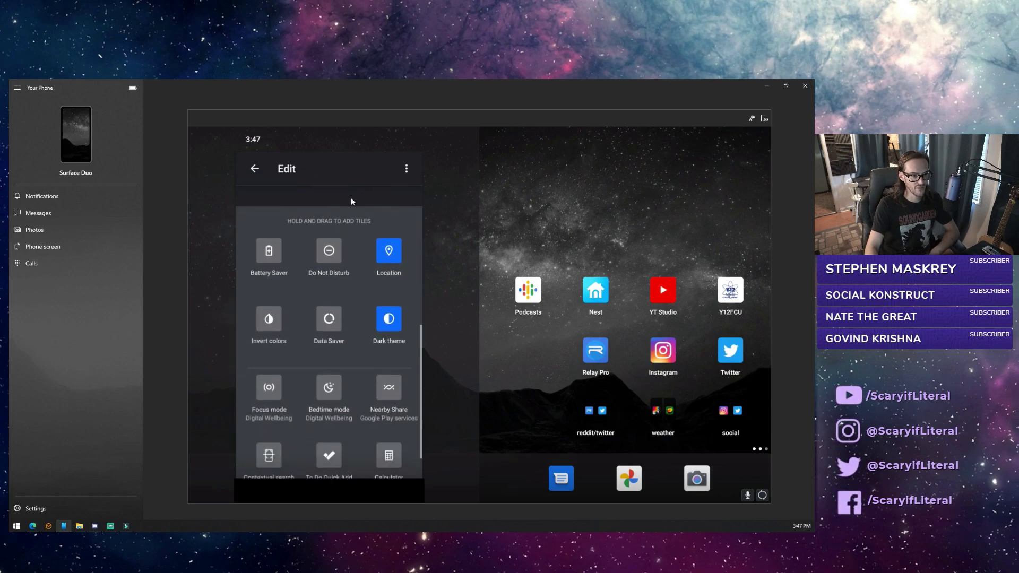
pyautogui.scroll(2, 324, 336)
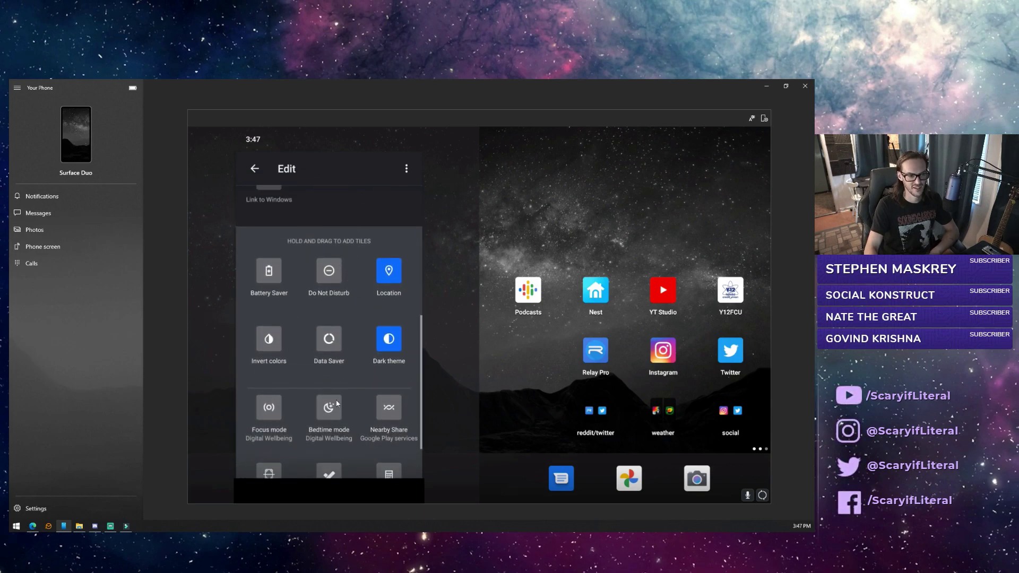
pyautogui.scroll(5, 355, 294)
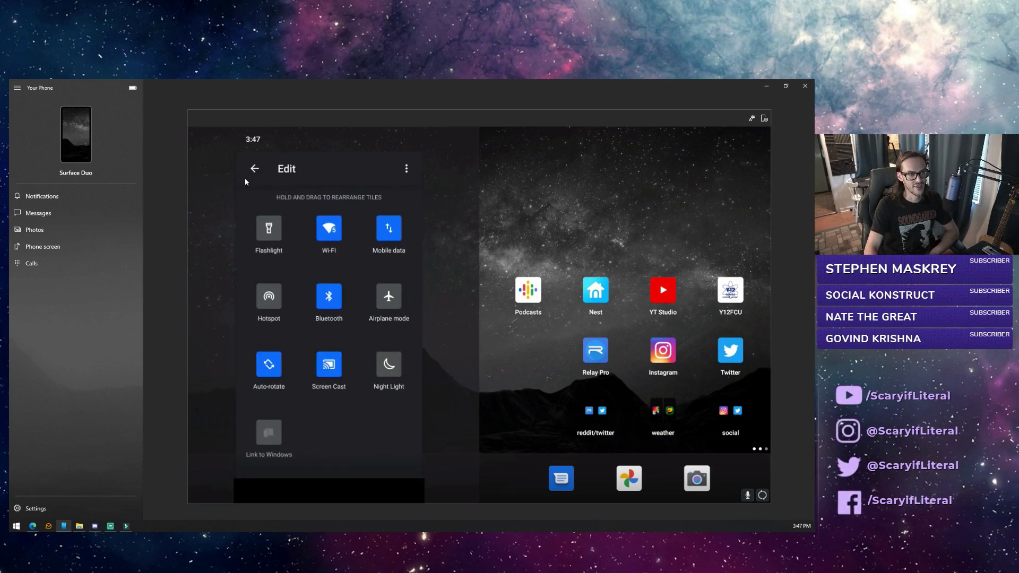
pyautogui.click(255, 169)
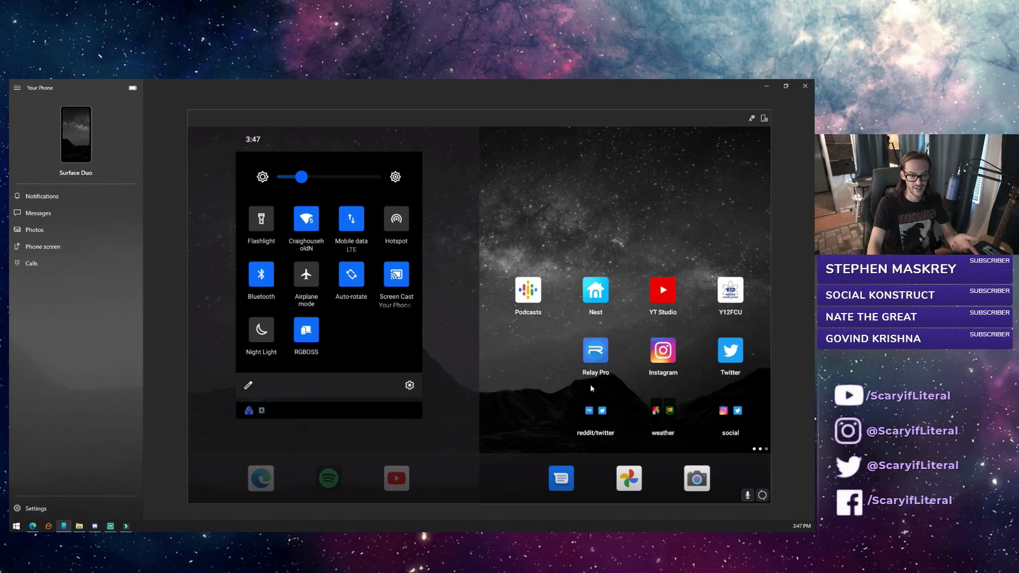
# Close the quick settings, open the app drawer and look through the installed apps down to the end of the list
pyautogui.moveTo(590, 384); pyautogui.dragTo(588, 135)
pyautogui.moveTo(559, 406); pyautogui.dragTo(560, 184)
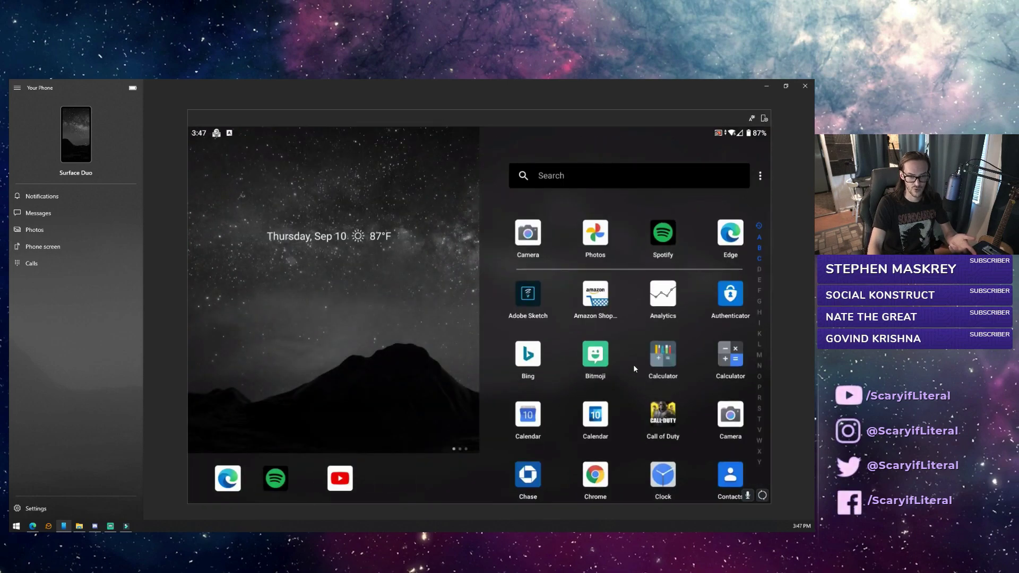
pyautogui.scroll(-4, 679, 237)
pyautogui.scroll(-4, 672, 356)
pyautogui.scroll(-10, 673, 355)
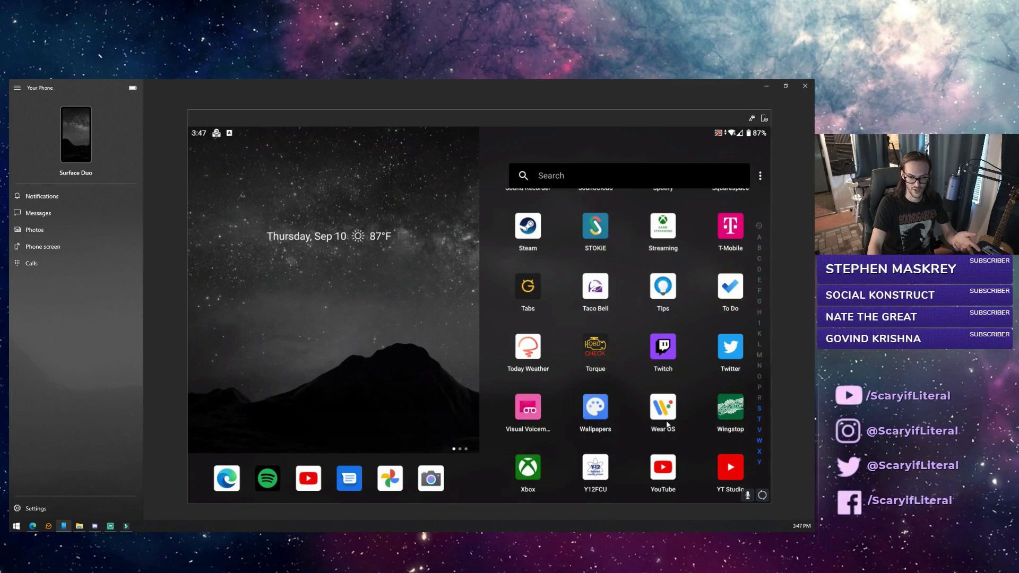
pyautogui.scroll(2, 667, 423)
pyautogui.scroll(-2, 668, 419)
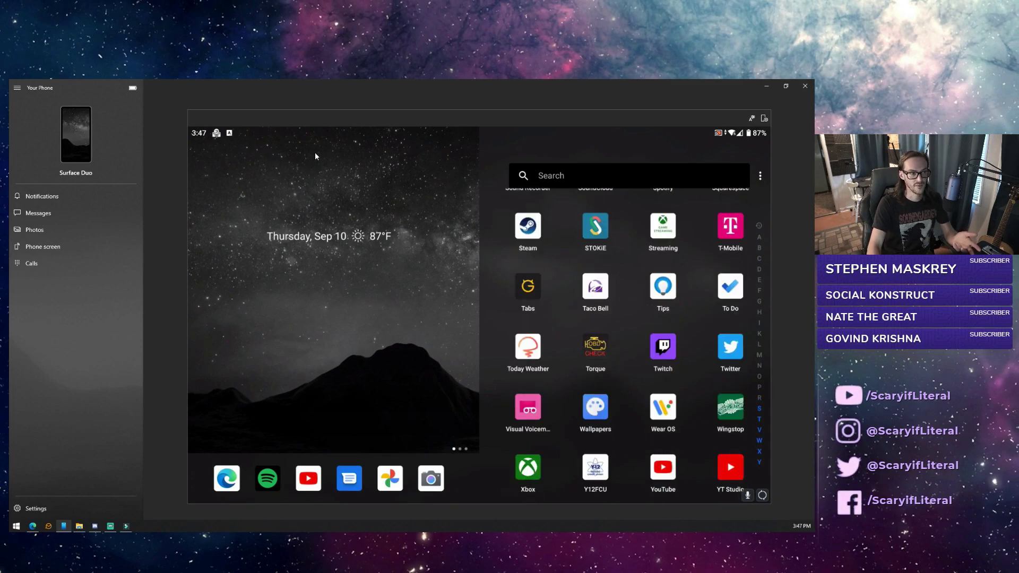
# Show the notifications and full quick settings beside the open app drawer, and collapse them again
pyautogui.moveTo(316, 181); pyautogui.dragTo(317, 214)
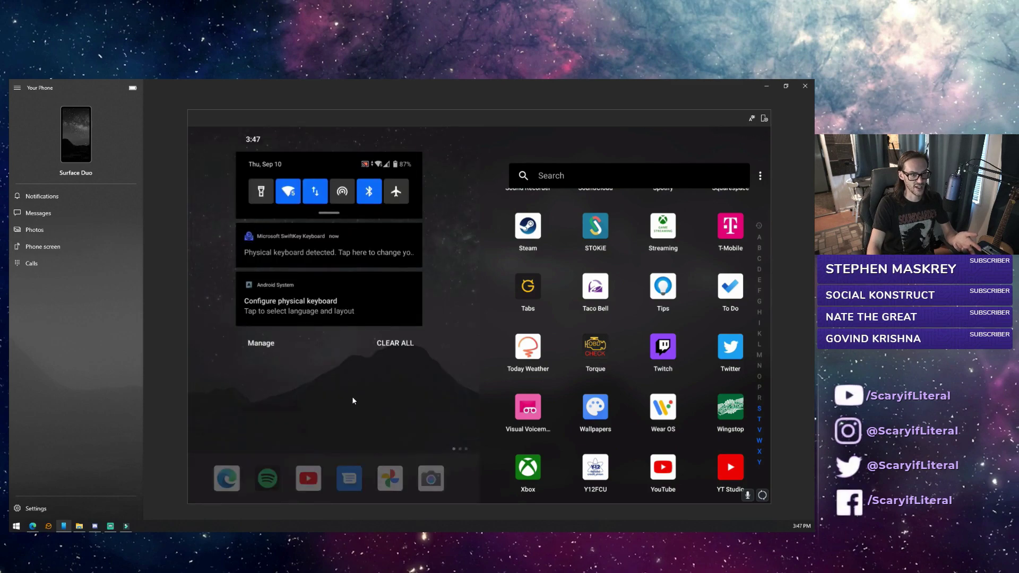
pyautogui.moveTo(334, 180); pyautogui.dragTo(345, 336)
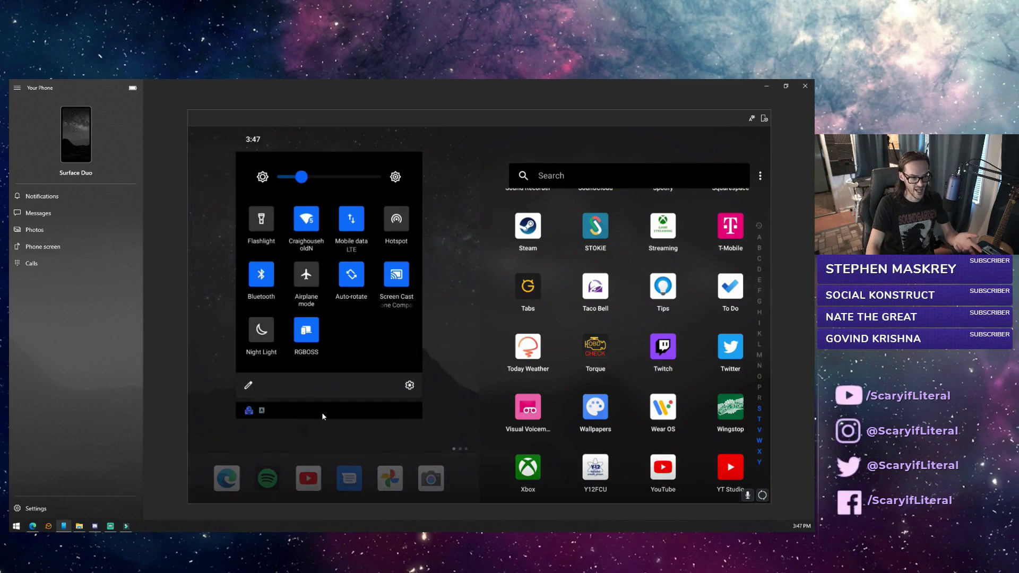
pyautogui.moveTo(363, 361); pyautogui.dragTo(368, 297)
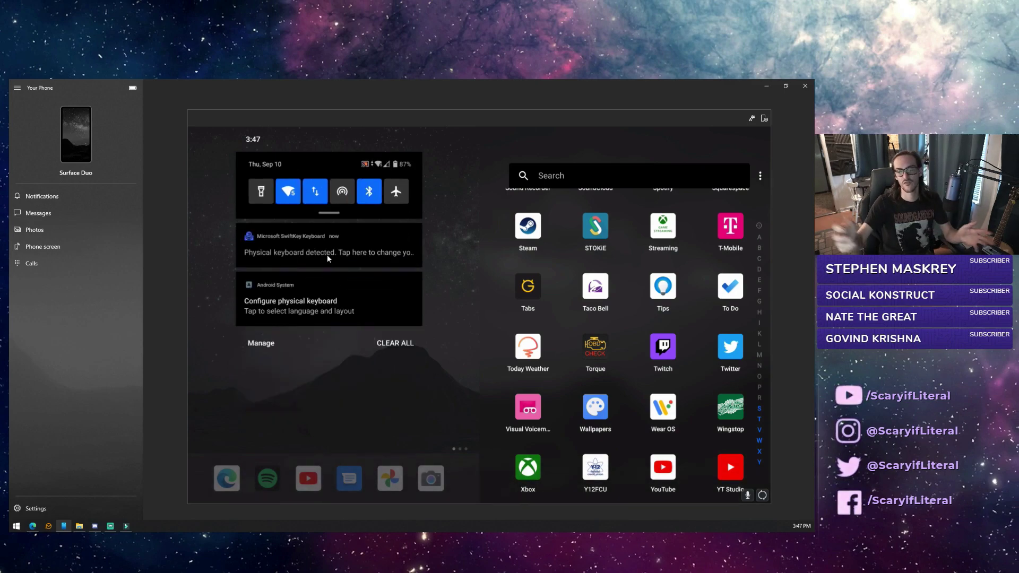
pyautogui.moveTo(322, 257); pyautogui.dragTo(335, 175)
# Go back through the app drawer to the beginning of the app list
pyautogui.moveTo(587, 276); pyautogui.dragTo(567, 499)
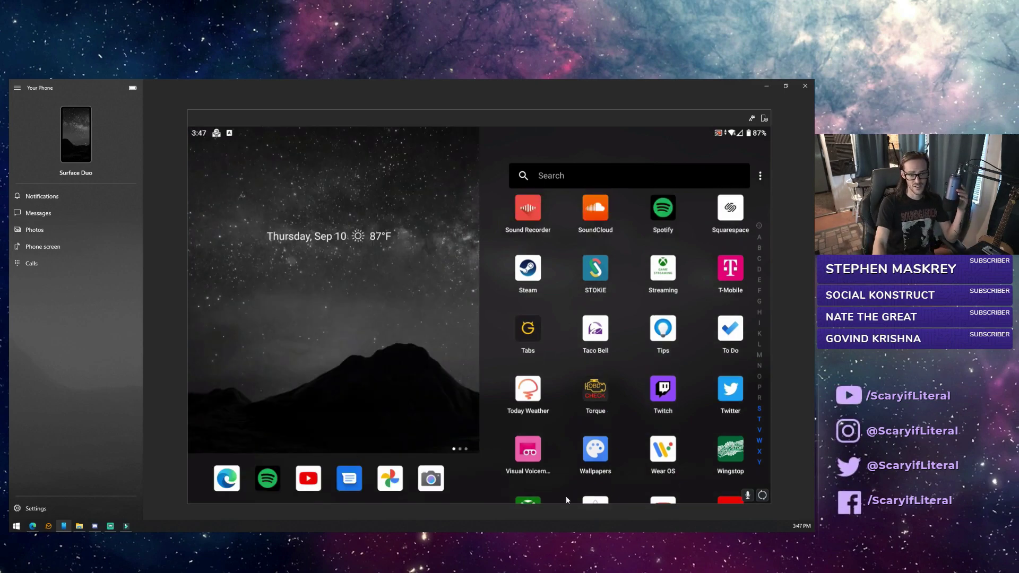
pyautogui.moveTo(590, 253); pyautogui.dragTo(619, 389)
pyautogui.moveTo(579, 208); pyautogui.dragTo(582, 345)
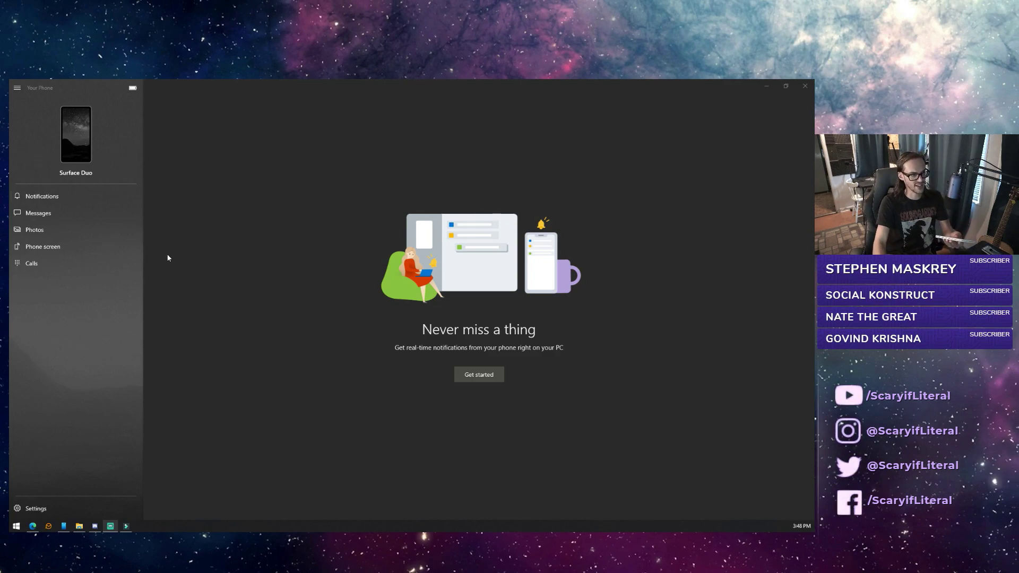
# Bring the mirrored phone screen back into view in place of the notifications page
pyautogui.click(39, 508)
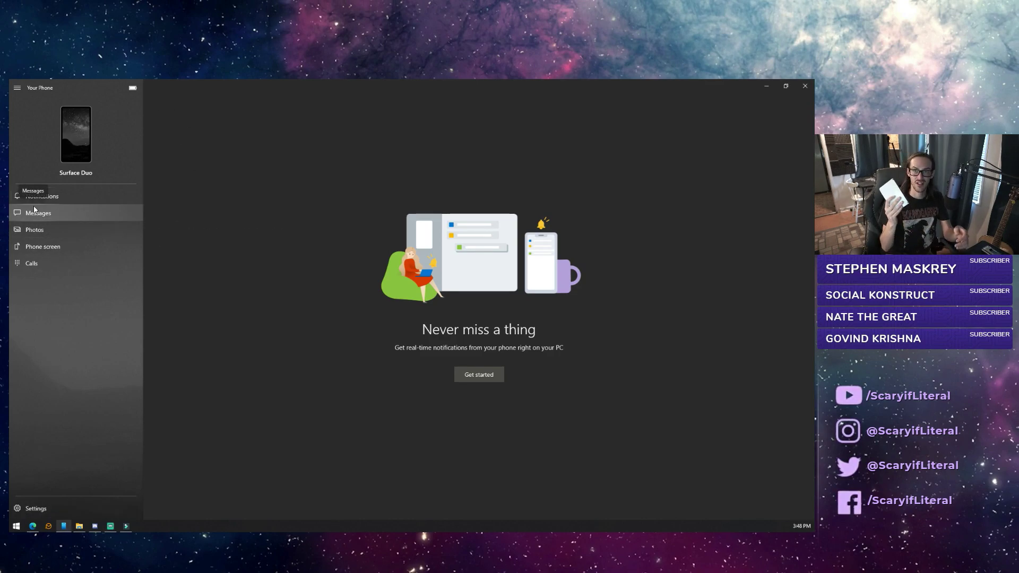
pyautogui.click(46, 247)
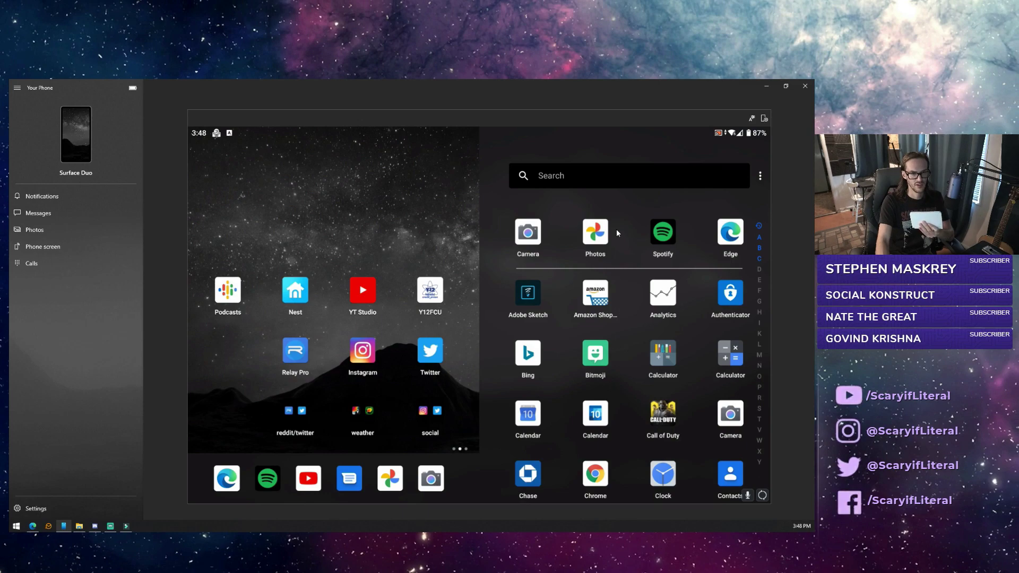
# Close the app drawer and page through the home screens back to the one with the date and weather
pyautogui.moveTo(616, 232); pyautogui.dragTo(639, 431)
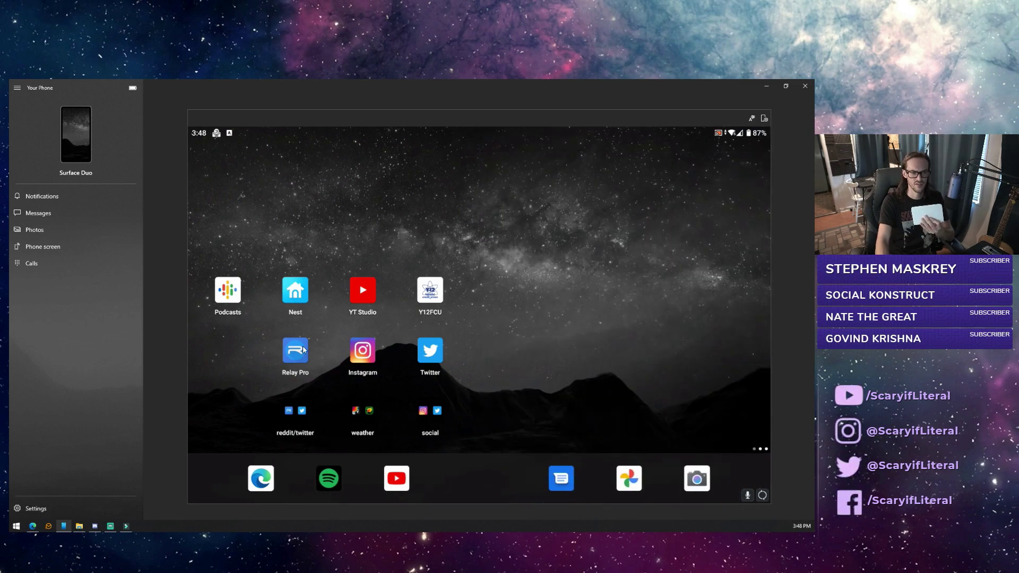
pyautogui.moveTo(303, 347); pyautogui.dragTo(180, 338)
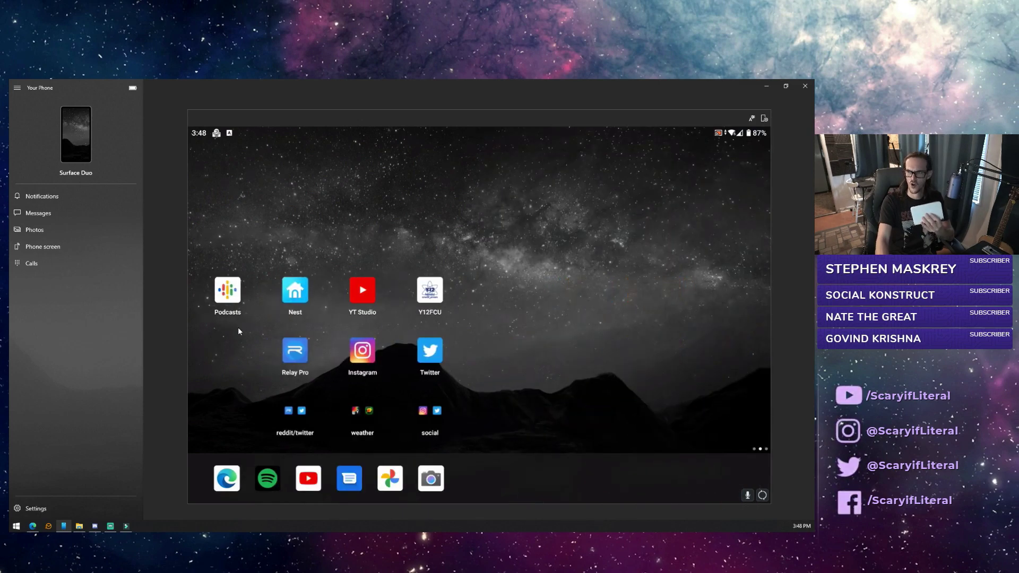
pyautogui.moveTo(365, 361); pyautogui.dragTo(673, 377)
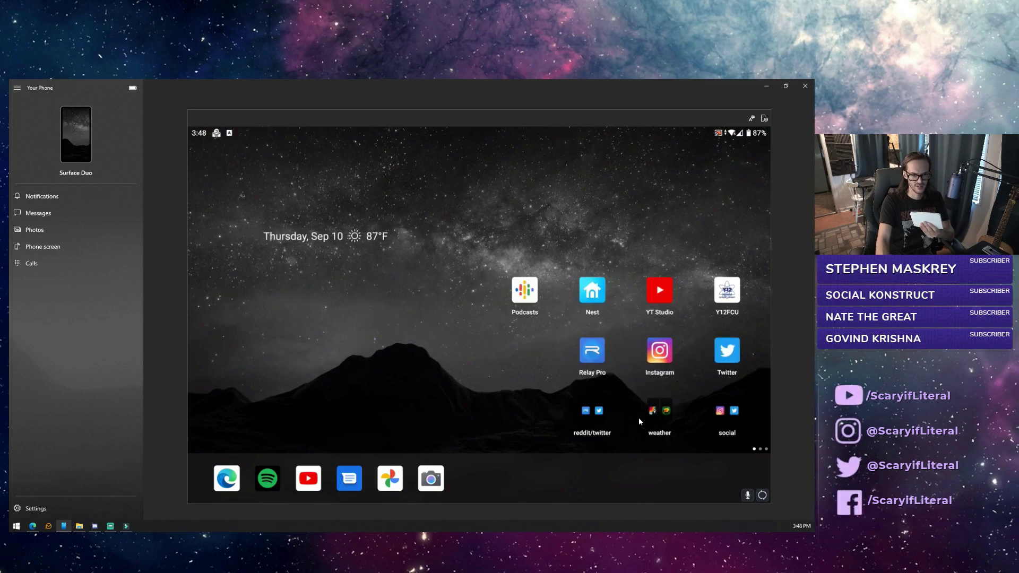